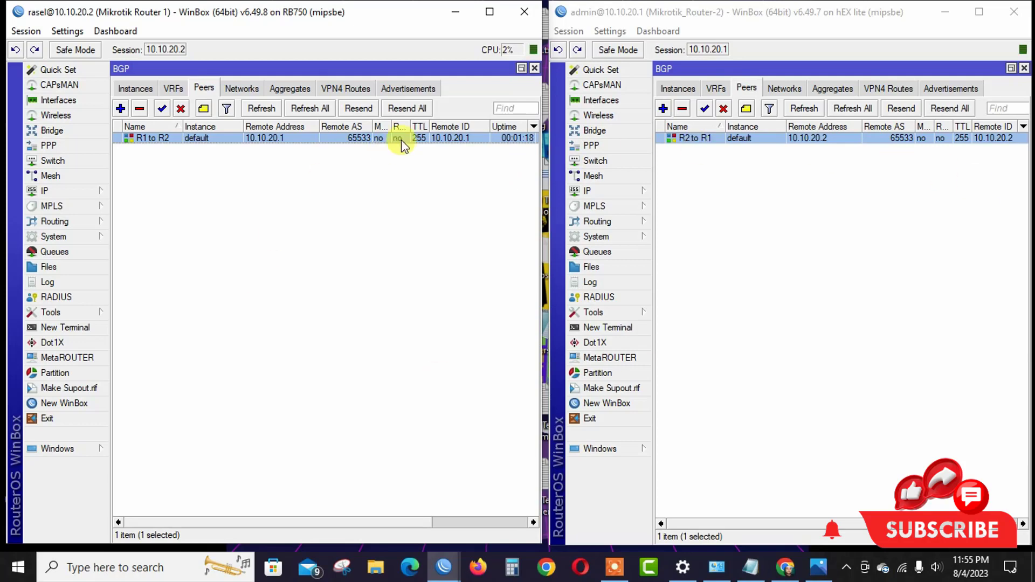
- Close the BGP windows on both routers and examine the 192.168.1.0/24 and 192.168.2.0/24 routes in Mikrotik Router 1's route list
{"action": "left_click", "coordinate": [1024, 68]}
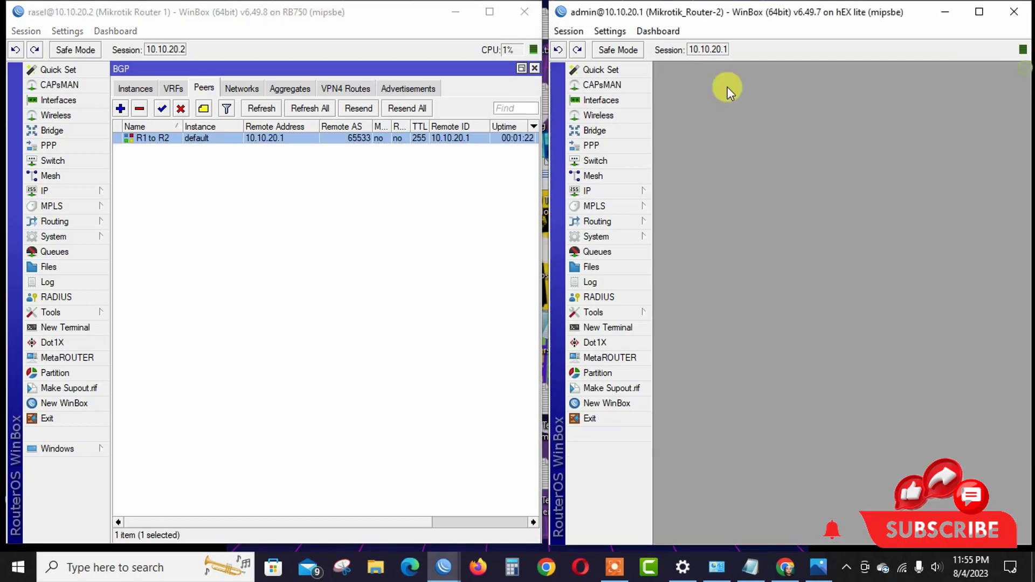
{"action": "left_click", "coordinate": [534, 68]}
{"action": "left_click", "coordinate": [100, 190]}
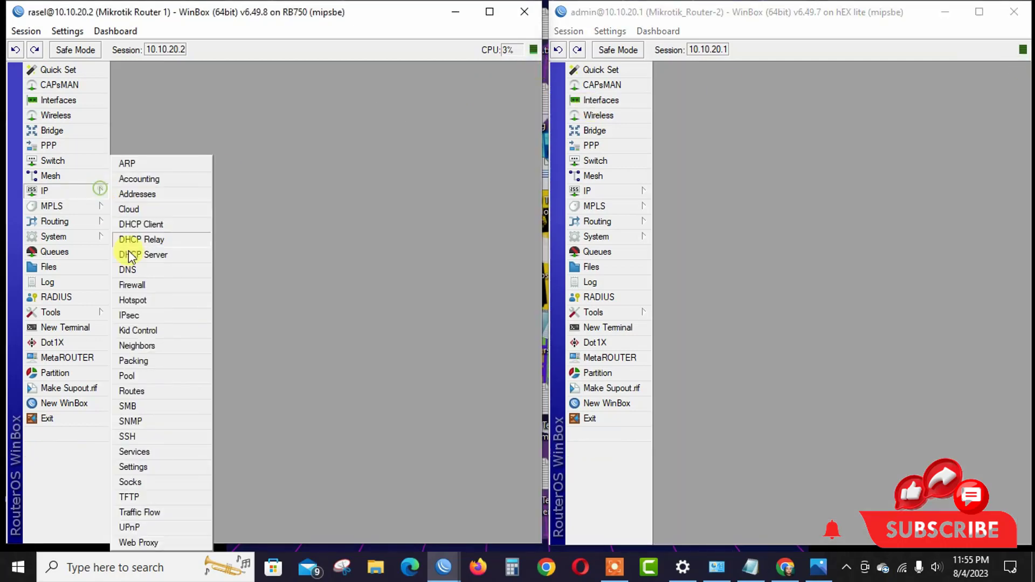
{"action": "left_click", "coordinate": [141, 391]}
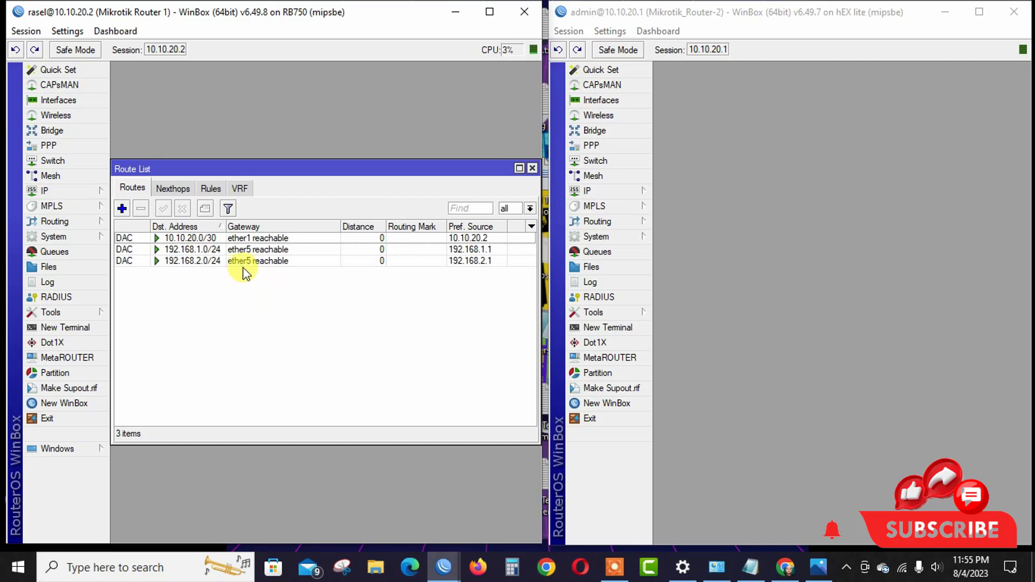
{"action": "left_click", "coordinate": [226, 250]}
{"action": "left_click", "coordinate": [209, 261]}
{"action": "left_click", "coordinate": [215, 249]}
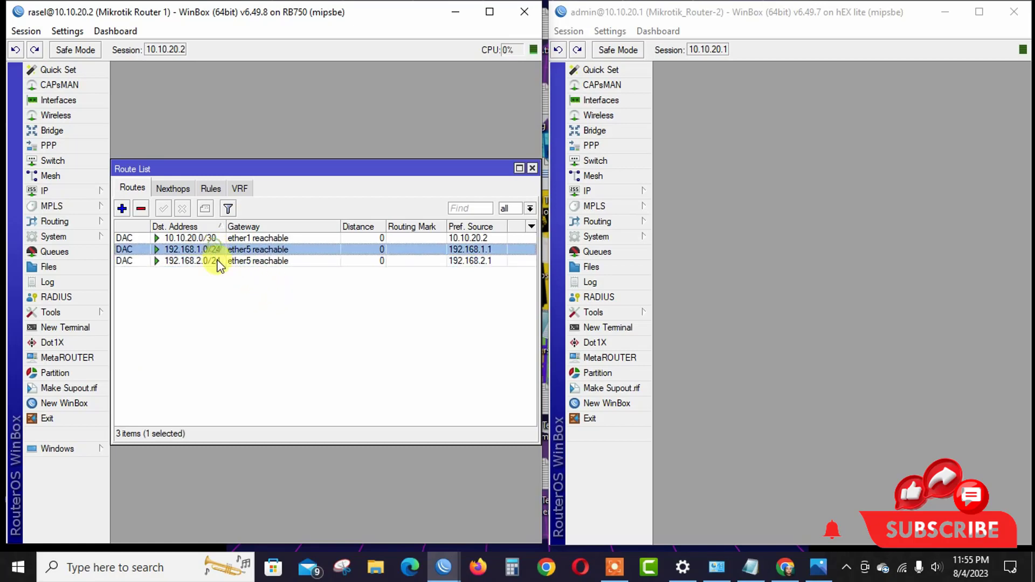
{"action": "left_click", "coordinate": [210, 261]}
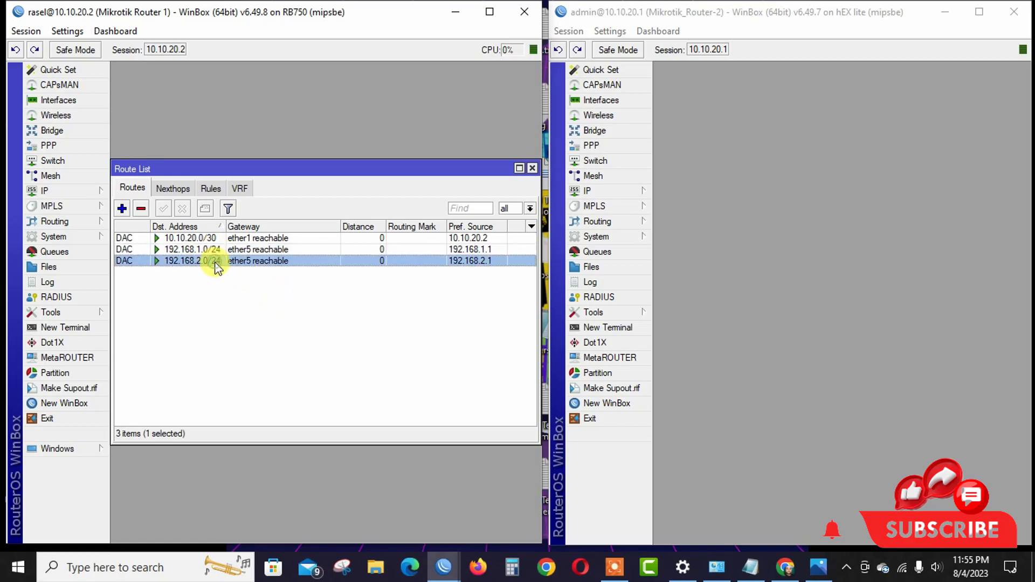
- Examine the 172.16.16.0/24 and 172.16.17.0/24 routes in Mikrotik_Router-2's route list and close the route lists on both routers
{"action": "left_click", "coordinate": [625, 194]}
{"action": "left_click", "coordinate": [703, 397]}
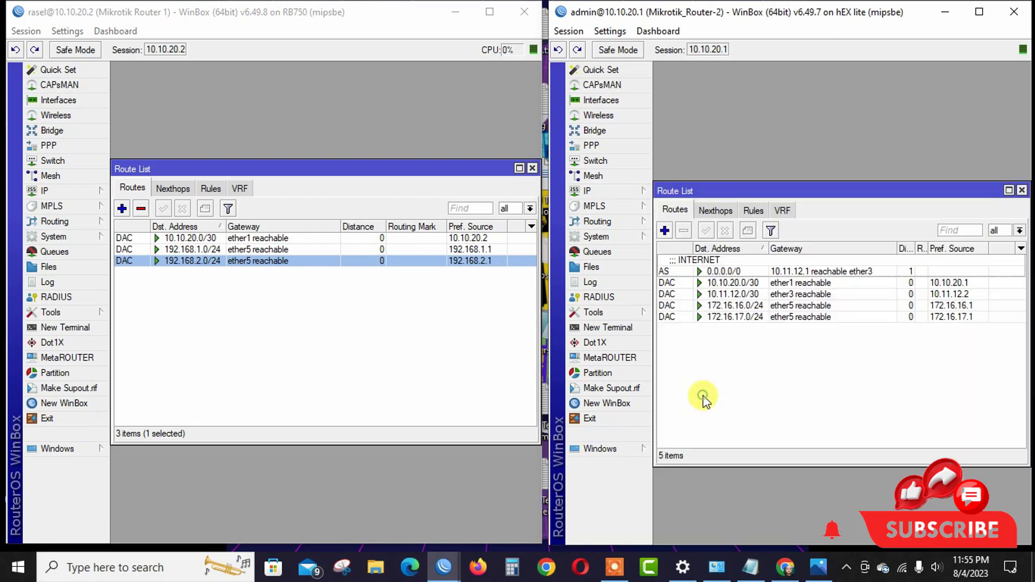
{"action": "left_click", "coordinate": [754, 305]}
{"action": "left_click", "coordinate": [760, 317]}
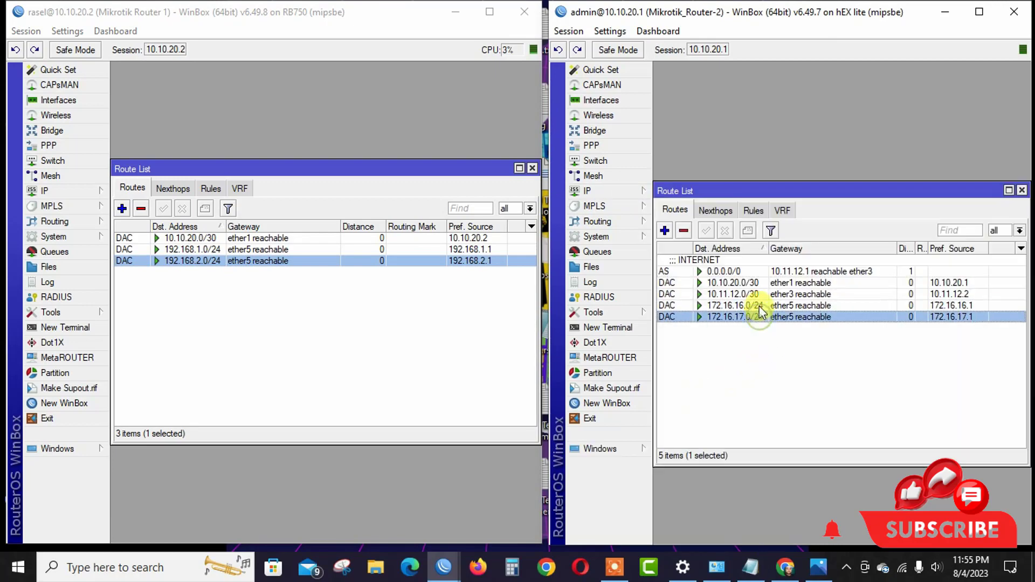
{"action": "left_click", "coordinate": [760, 304]}
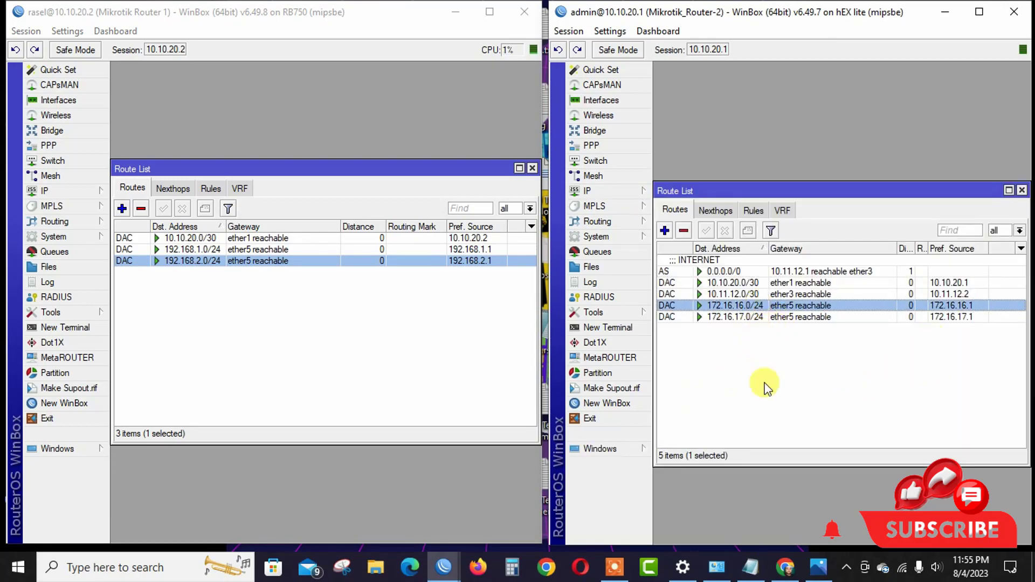
{"action": "left_click", "coordinate": [1022, 190]}
{"action": "left_click", "coordinate": [532, 169]}
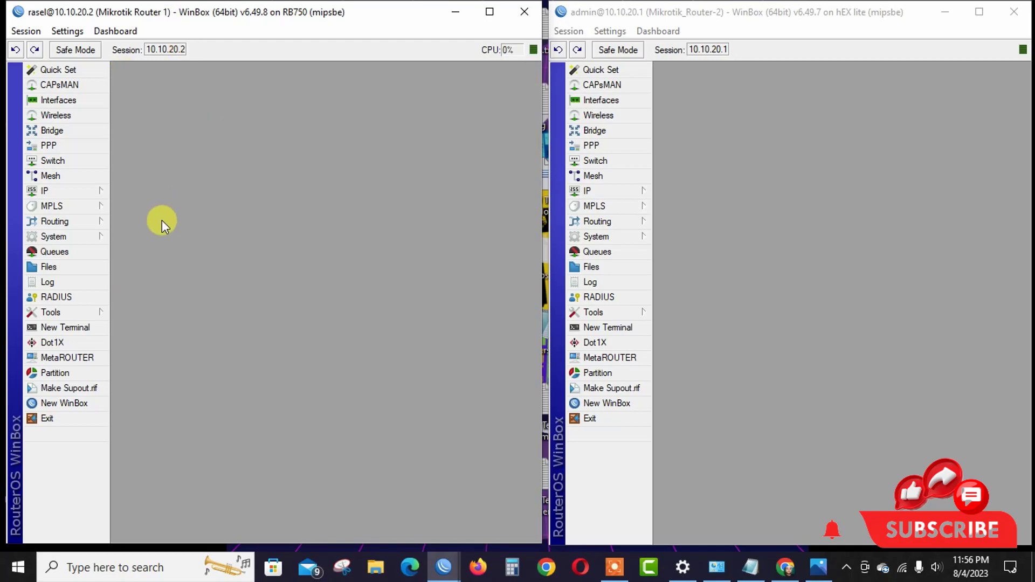
- Start a new BGP network entry on Mikrotik Router 1
{"action": "left_click", "coordinate": [82, 221]}
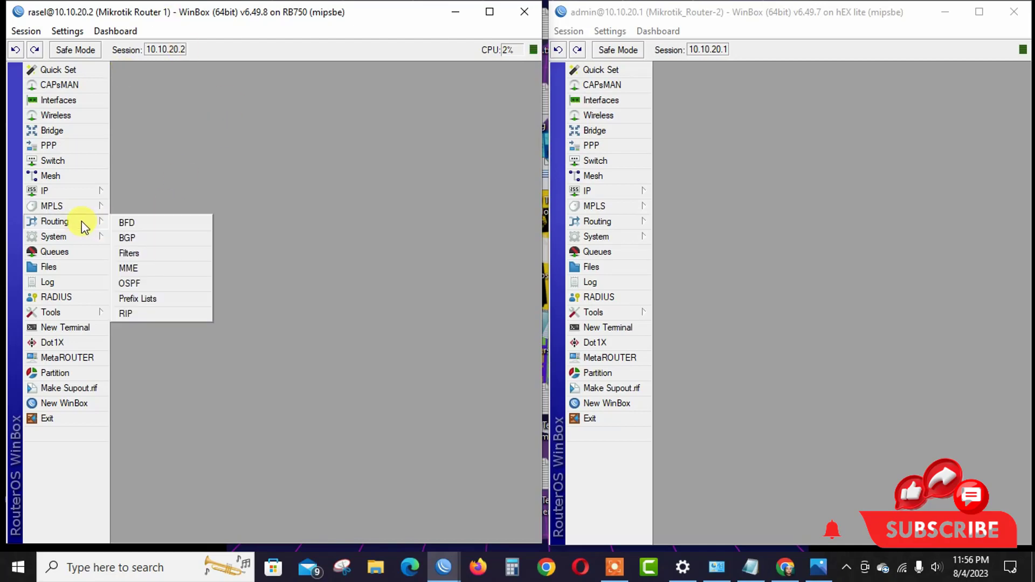
{"action": "left_click", "coordinate": [150, 237]}
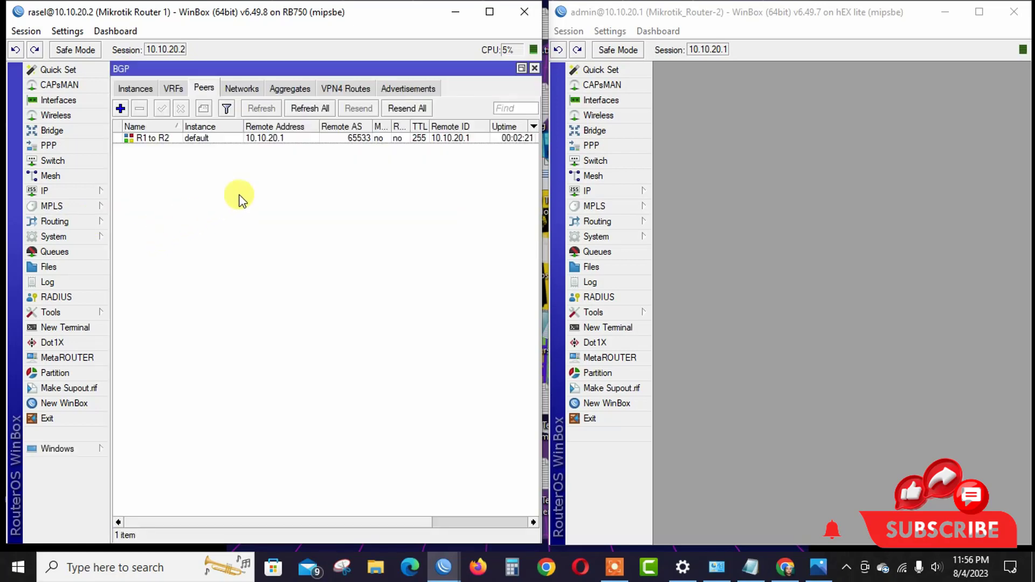
{"action": "left_click", "coordinate": [239, 89]}
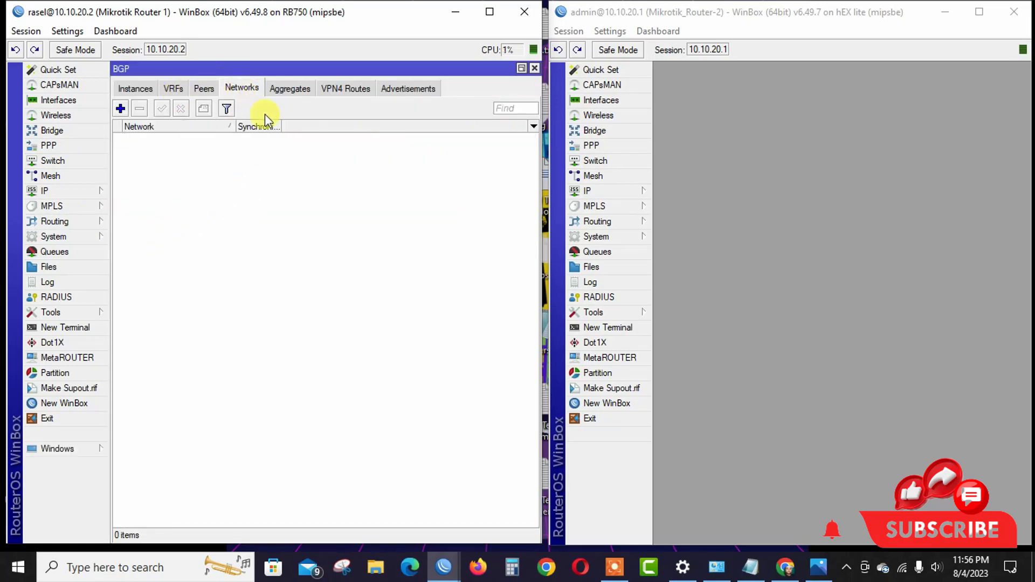
{"action": "left_click", "coordinate": [120, 109]}
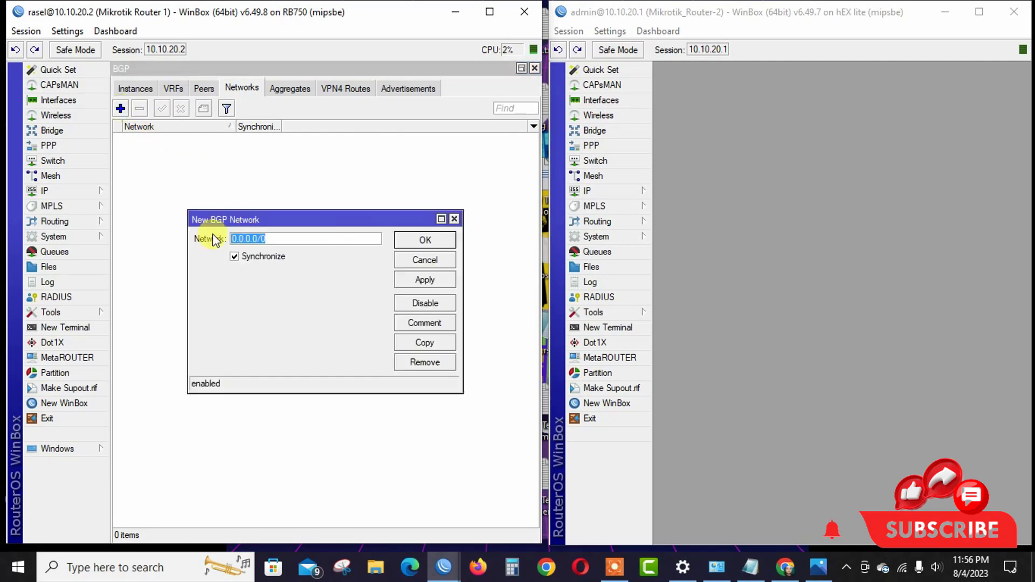
- Copy the network address of the LAN 1 entry in Router 1's IP address list and close the list
{"action": "left_click", "coordinate": [95, 186]}
{"action": "left_click", "coordinate": [148, 195]}
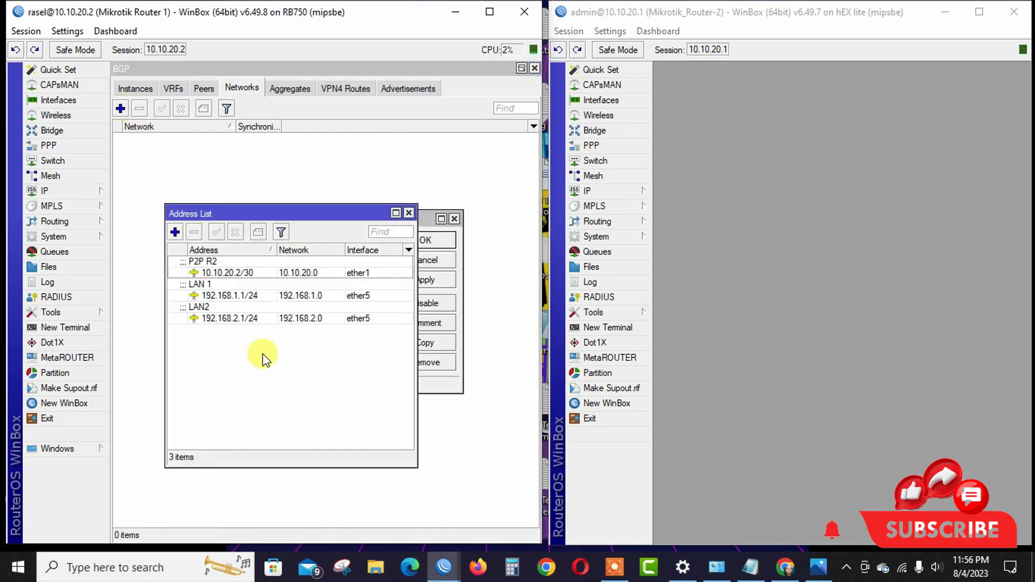
{"action": "double_click", "coordinate": [330, 295]}
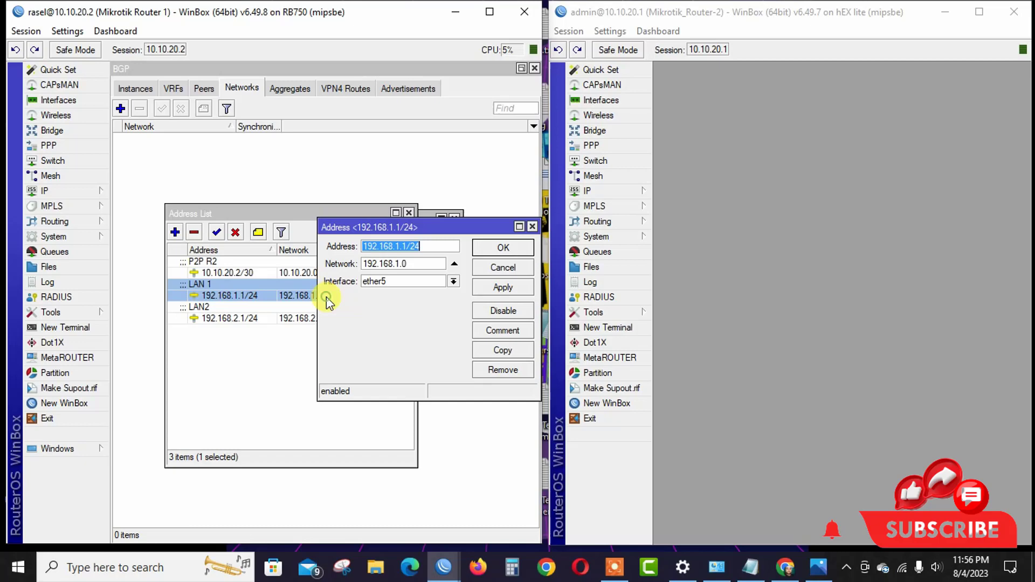
{"action": "double_click", "coordinate": [410, 263]}
{"action": "right_click", "coordinate": [410, 263]}
{"action": "left_click", "coordinate": [456, 289]}
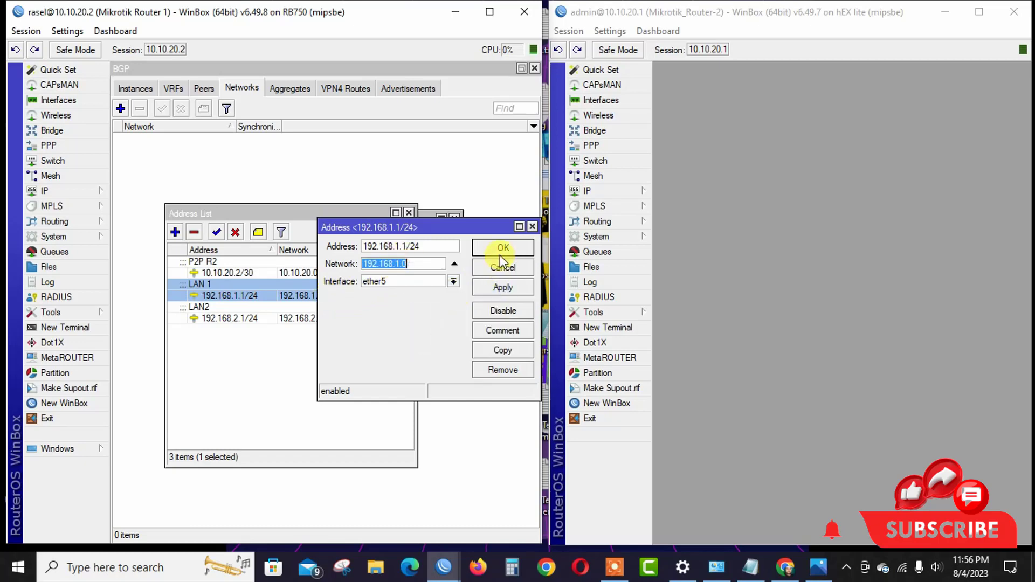
{"action": "left_click", "coordinate": [503, 248]}
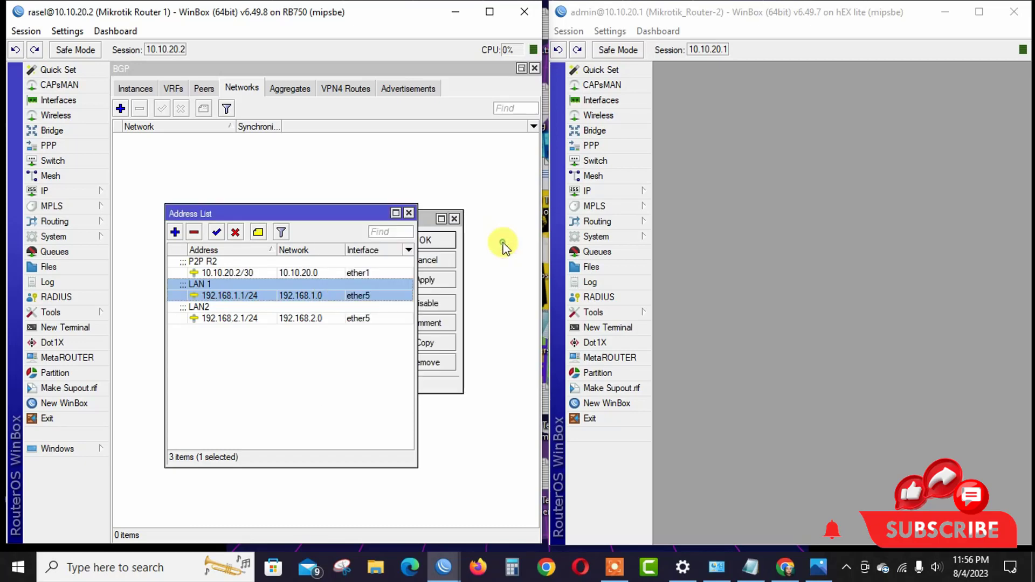
{"action": "left_click", "coordinate": [409, 213]}
- Set the new BGP network on Router 1 to 192.168.1.0/24 using the copied address and save it
{"action": "right_click", "coordinate": [285, 239]}
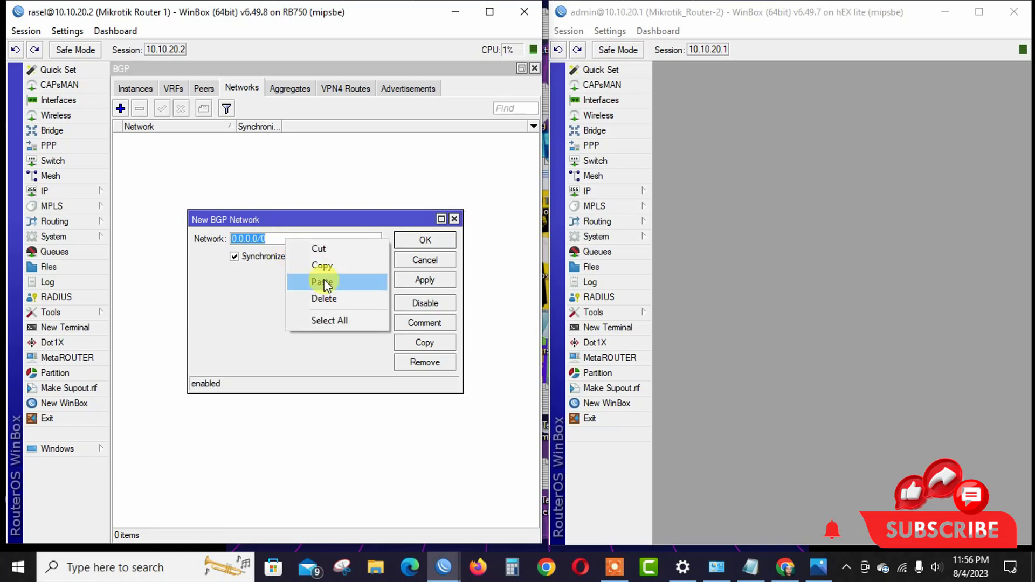
{"action": "left_click", "coordinate": [324, 282]}
{"action": "type", "text": "/24"}
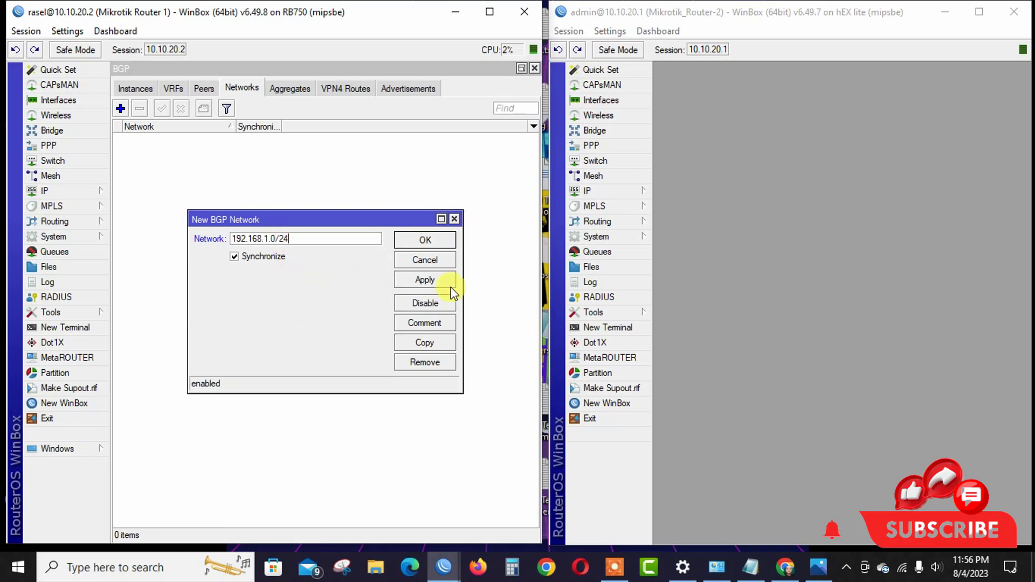
{"action": "left_click", "coordinate": [434, 279]}
{"action": "left_click", "coordinate": [427, 242]}
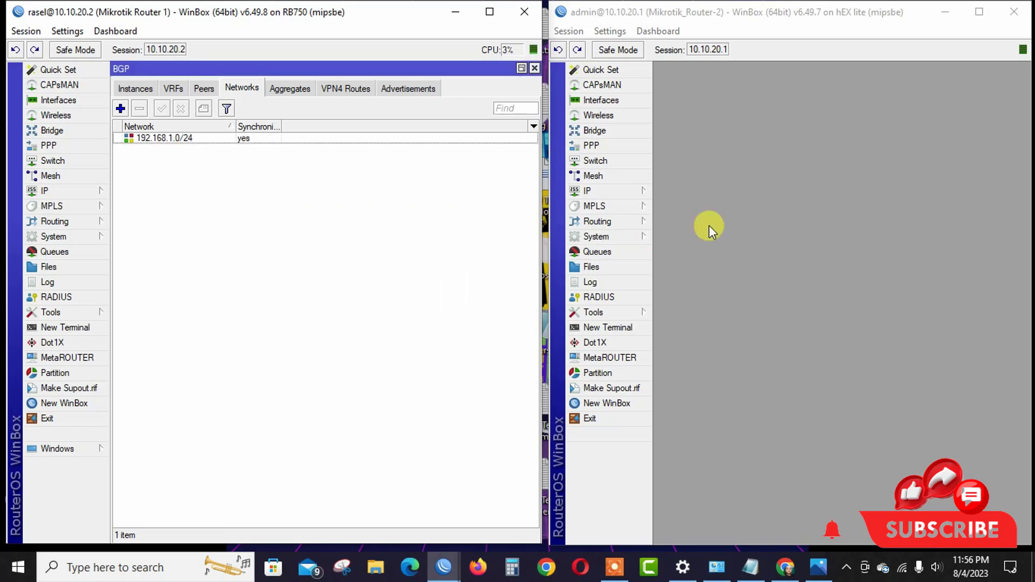
- Check the 192.168.1.0/24 route in Mikrotik_Router-2's route list, widening the Distance column
{"action": "left_click", "coordinate": [588, 191]}
{"action": "left_click", "coordinate": [708, 393]}
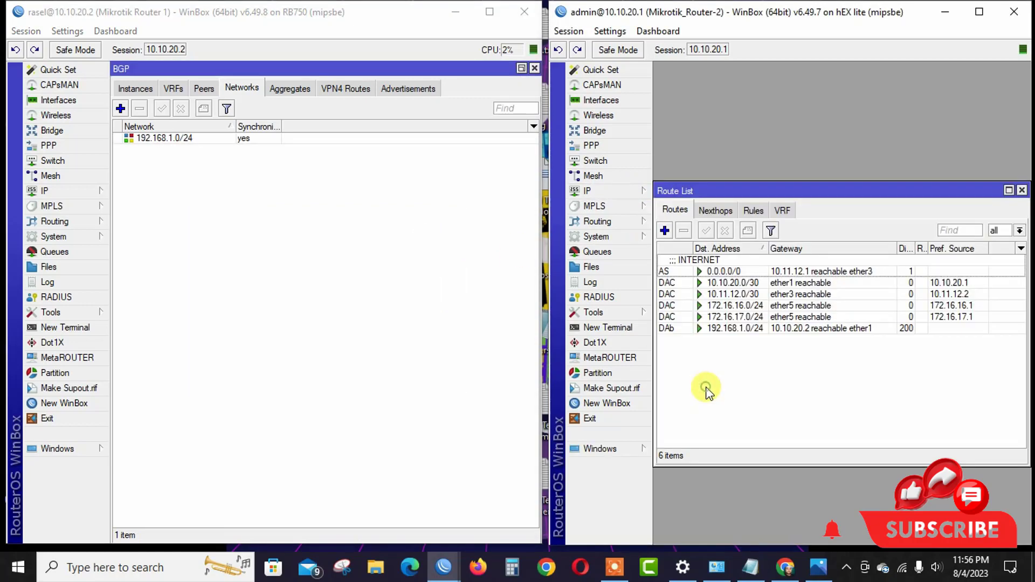
{"action": "left_click", "coordinate": [755, 329]}
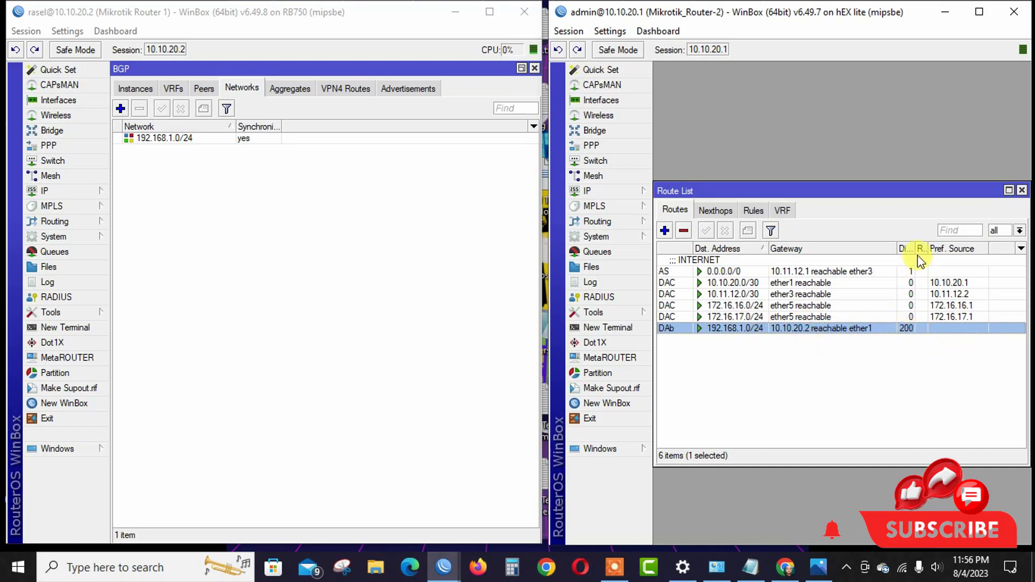
{"action": "left_click_drag", "start_coordinate": [911, 248], "coordinate": [933, 248]}
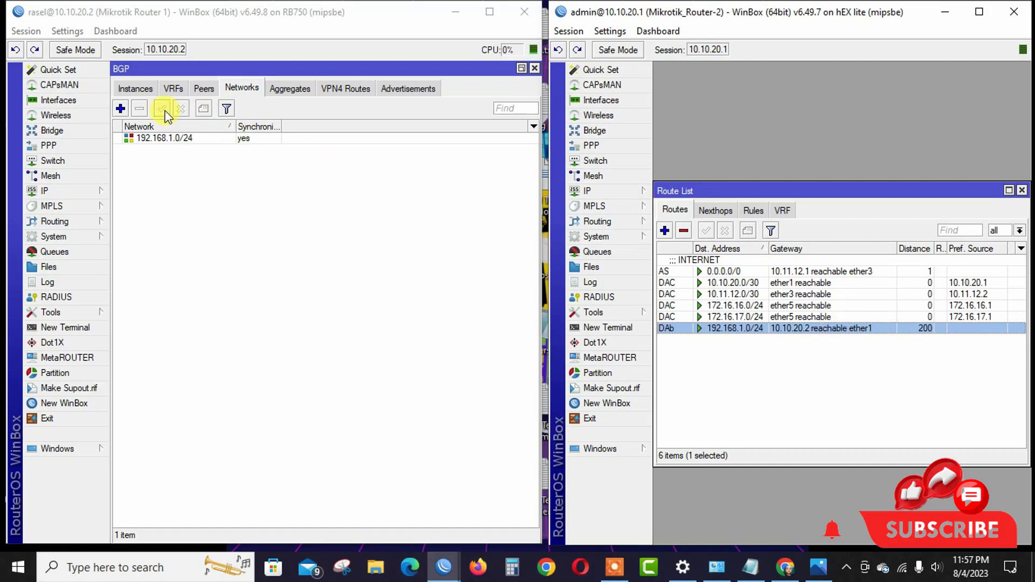
- Add 192.168.2.0/24 as a second BGP network on Mikrotik Router 1
{"action": "left_click", "coordinate": [120, 108]}
{"action": "right_click", "coordinate": [285, 241]}
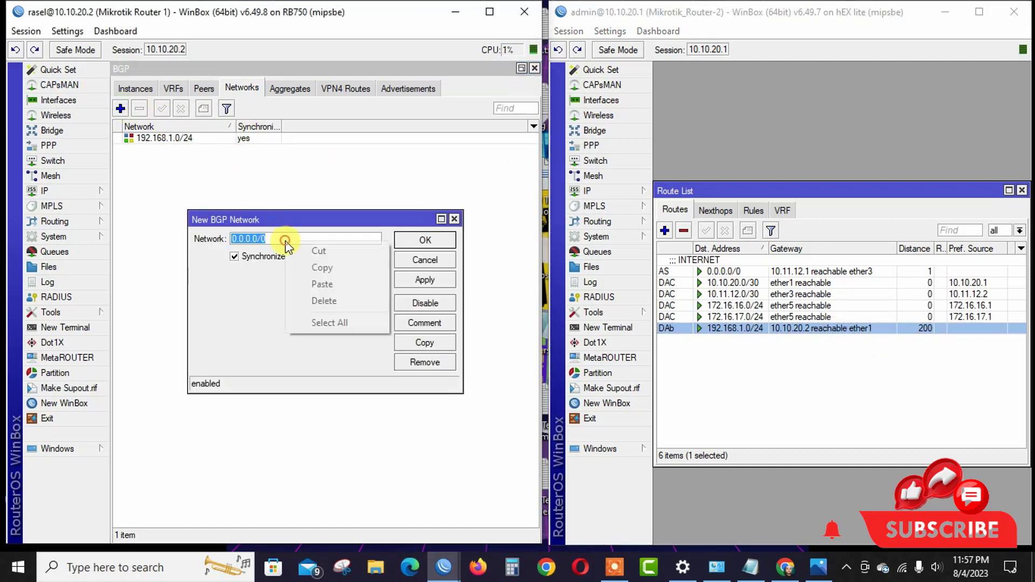
{"action": "left_click", "coordinate": [323, 284]}
{"action": "key", "text": "BackSpace"}
{"action": "key", "text": "BackSpace"}
{"action": "key", "text": "BackSpace"}
{"action": "key", "text": "BackSpace"}
{"action": "key", "text": "BackSpace"}
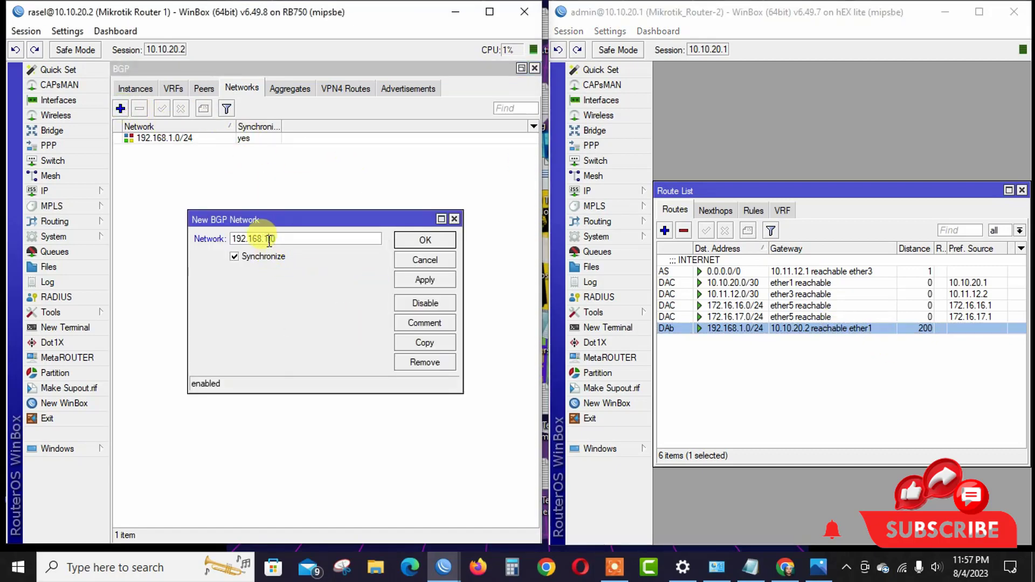
{"action": "key", "text": "BackSpace"}
{"action": "key", "text": "BackSpace"}
{"action": "type", "text": "20"}
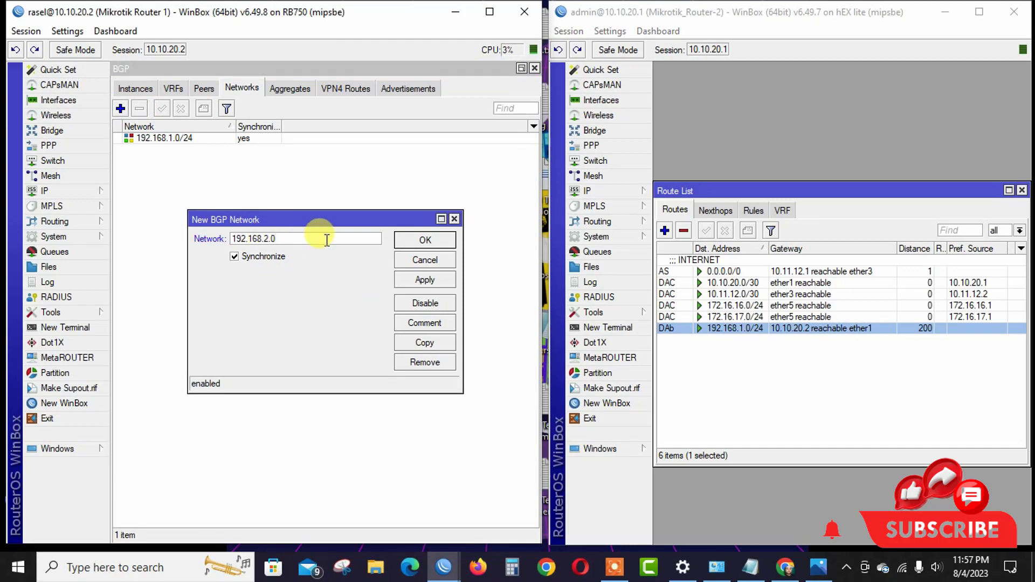
{"action": "key", "text": "BackSpace"}
{"action": "type", "text": ".0/24"}
{"action": "left_click", "coordinate": [439, 279]}
{"action": "left_click", "coordinate": [427, 237]}
- Check the 192.168.2.0/24 route on Router 2, and replace Router 1's BGP window with its route list
{"action": "left_click", "coordinate": [973, 376]}
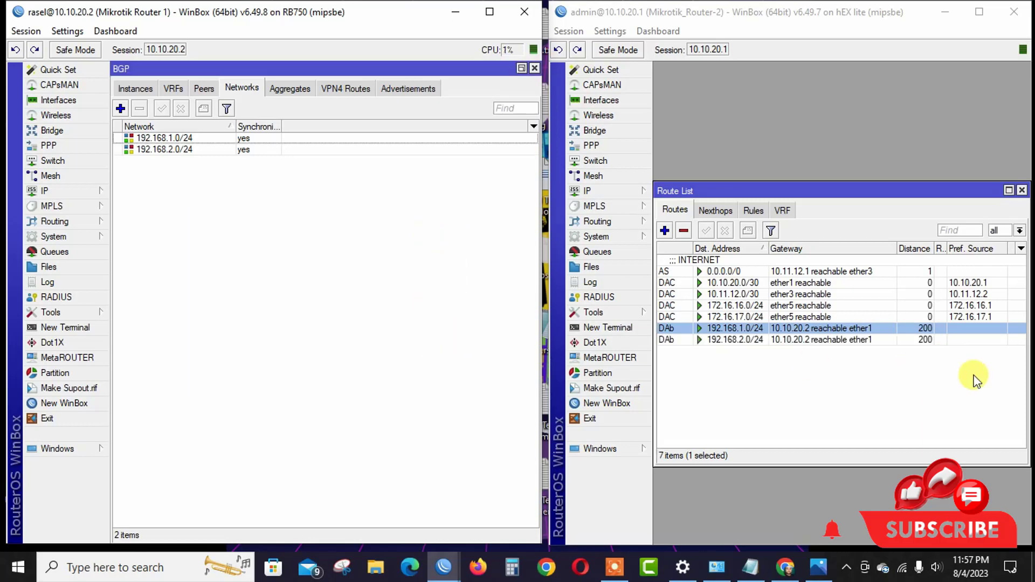
{"action": "left_click", "coordinate": [920, 339]}
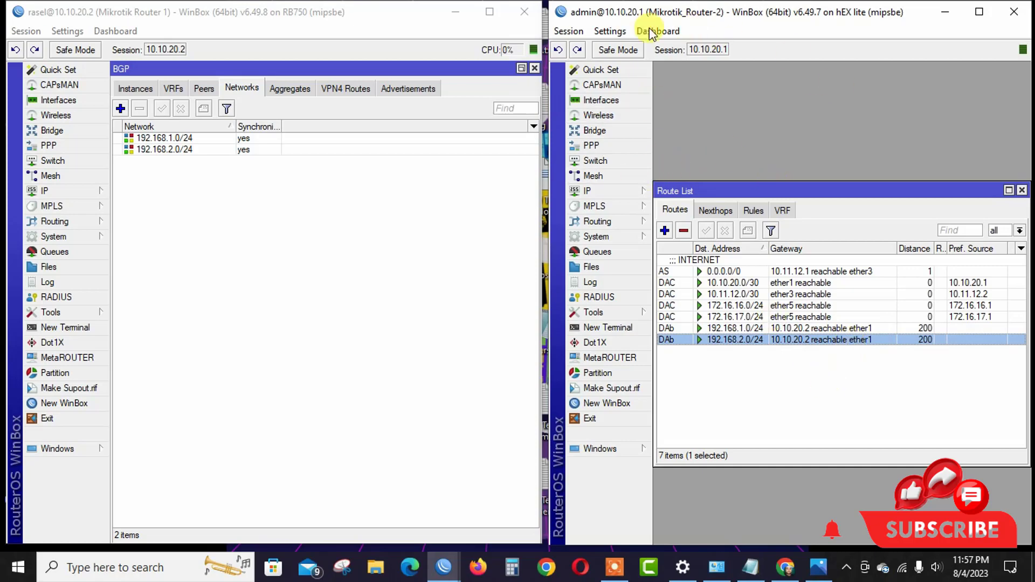
{"action": "left_click", "coordinate": [535, 69]}
{"action": "left_click", "coordinate": [92, 190]}
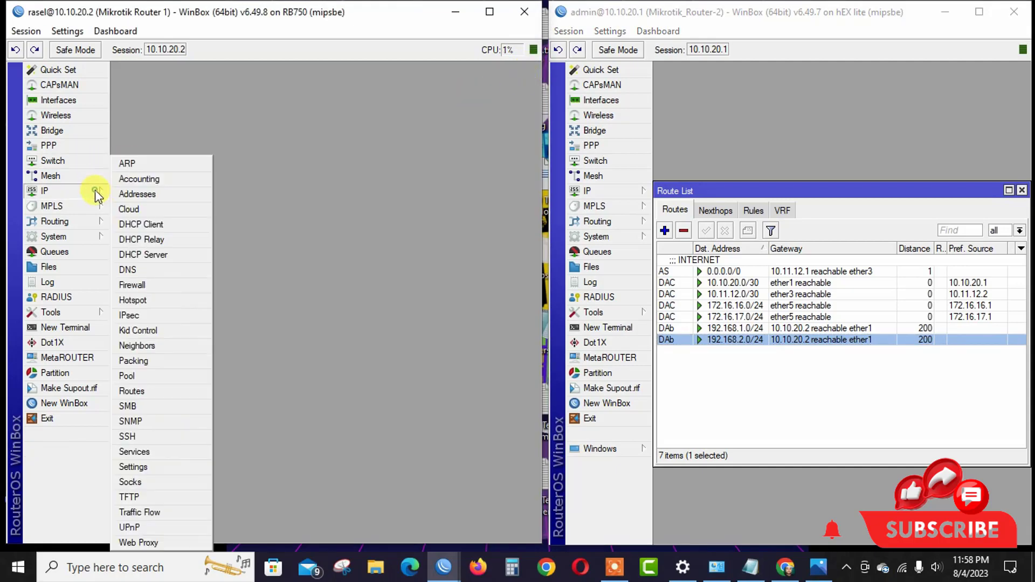
{"action": "left_click", "coordinate": [132, 391]}
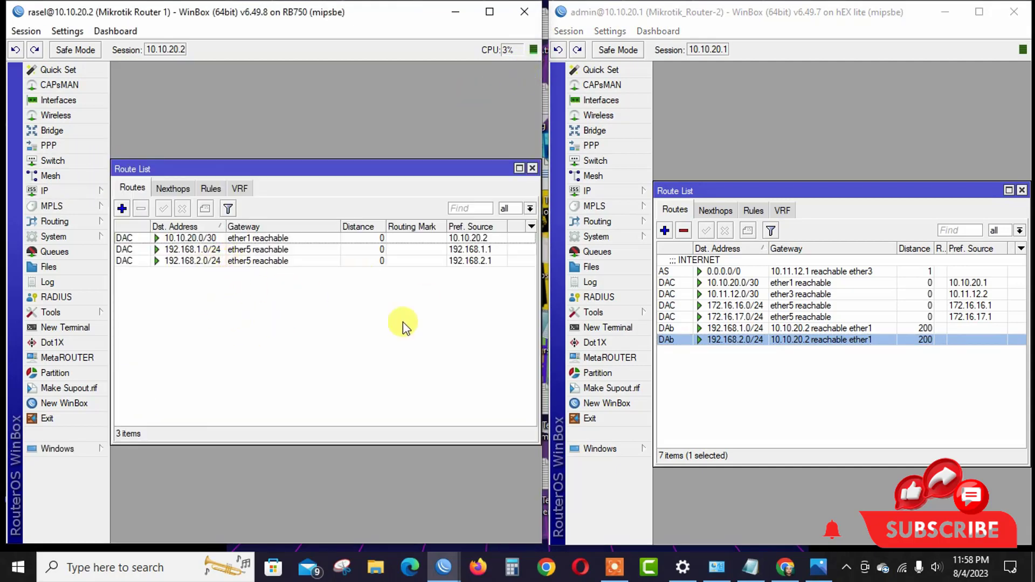
- Replace Router 2's route list with its IP address list and check the LAN entries
{"action": "left_click", "coordinate": [1022, 190]}
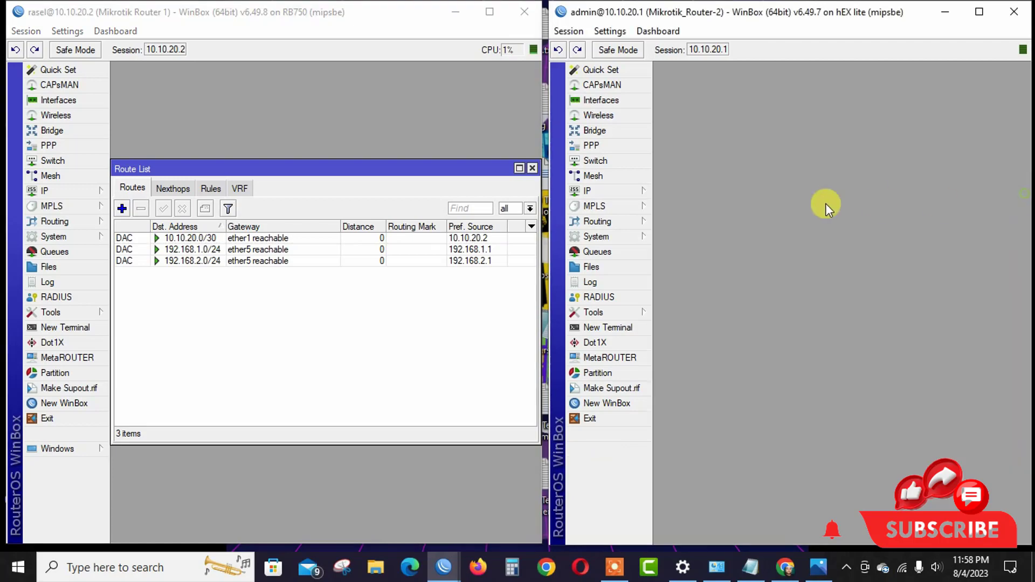
{"action": "left_click", "coordinate": [625, 190]}
{"action": "left_click", "coordinate": [690, 193]}
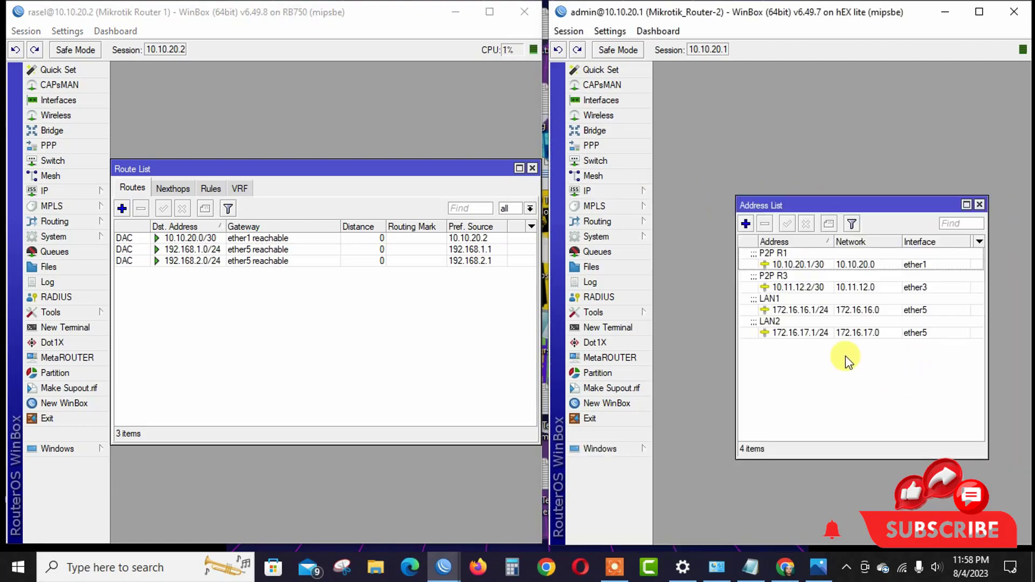
{"action": "left_click", "coordinate": [832, 305]}
{"action": "left_click", "coordinate": [869, 333]}
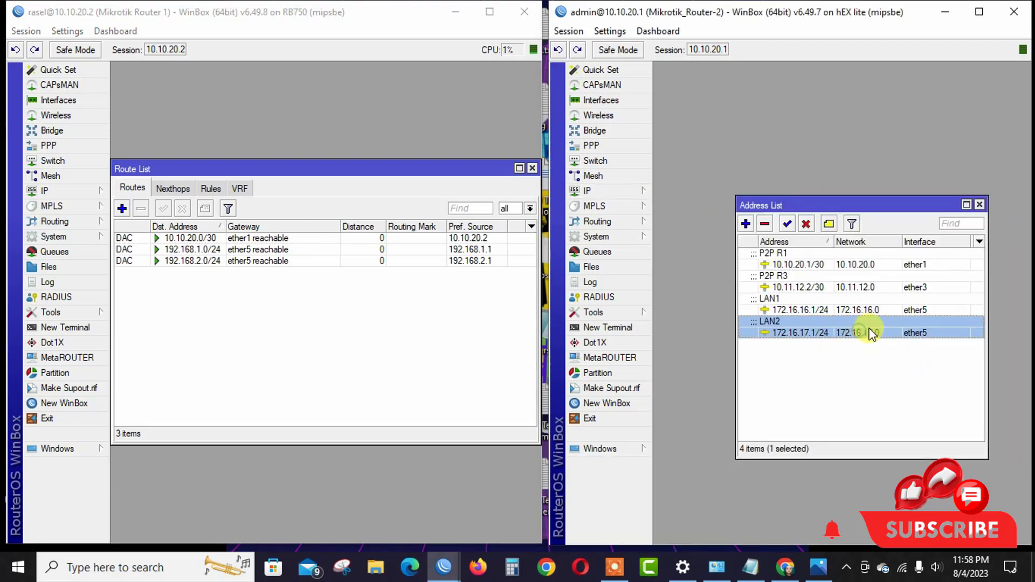
- Copy the network address 172.16.16.0 from Router 2's LAN1 address entry and close the entry
{"action": "left_click", "coordinate": [879, 311]}
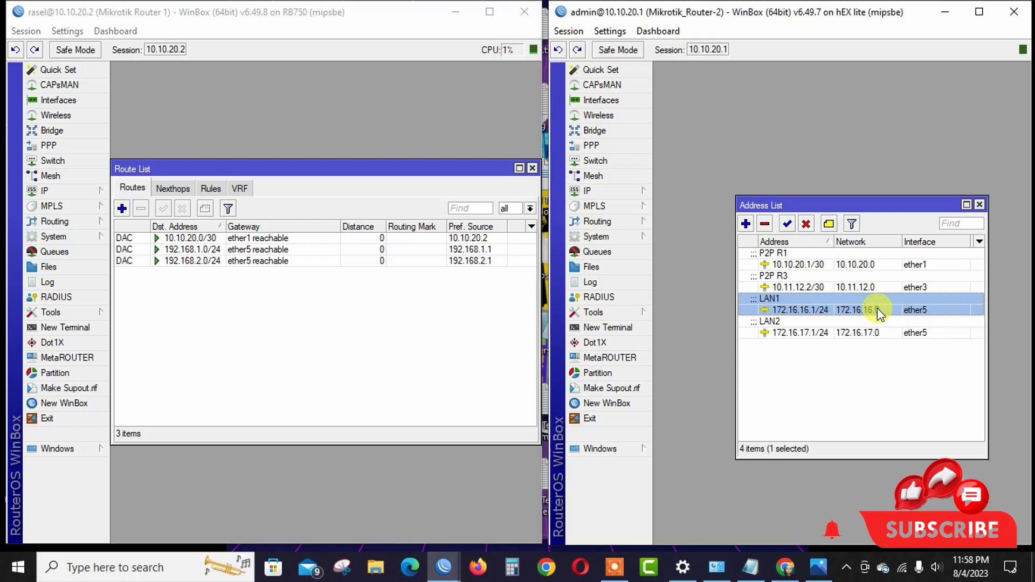
{"action": "double_click", "coordinate": [878, 308]}
{"action": "double_click", "coordinate": [896, 265]}
{"action": "right_click", "coordinate": [896, 265]}
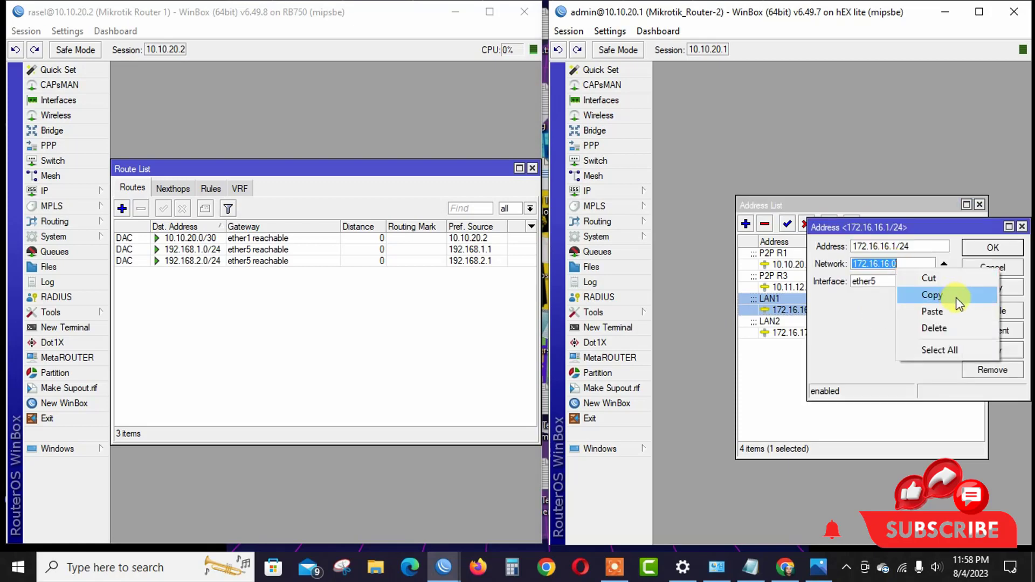
{"action": "left_click", "coordinate": [930, 295]}
{"action": "left_click", "coordinate": [993, 248]}
- Start a new BGP network on Router 2 and set it to 172.16.16.0/24 using the copied address
{"action": "left_click", "coordinate": [620, 221]}
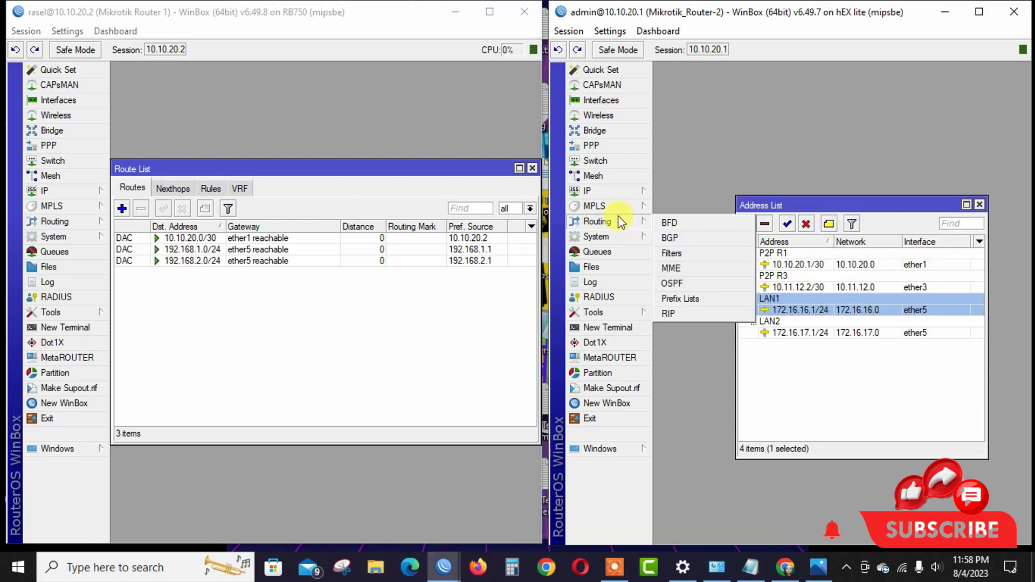
{"action": "left_click", "coordinate": [670, 237]}
{"action": "left_click", "coordinate": [786, 87]}
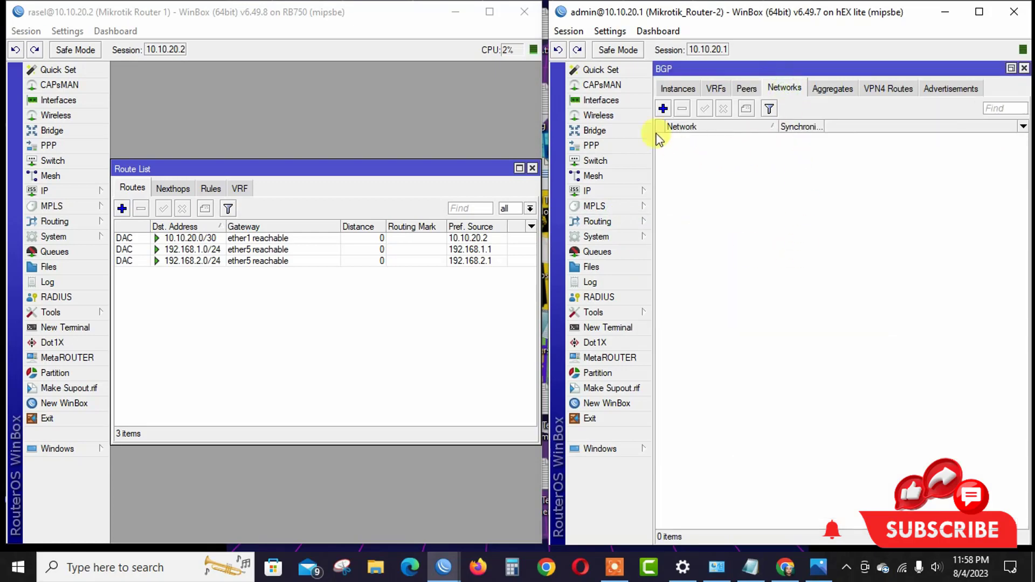
{"action": "left_click", "coordinate": [663, 108]}
{"action": "right_click", "coordinate": [793, 235]}
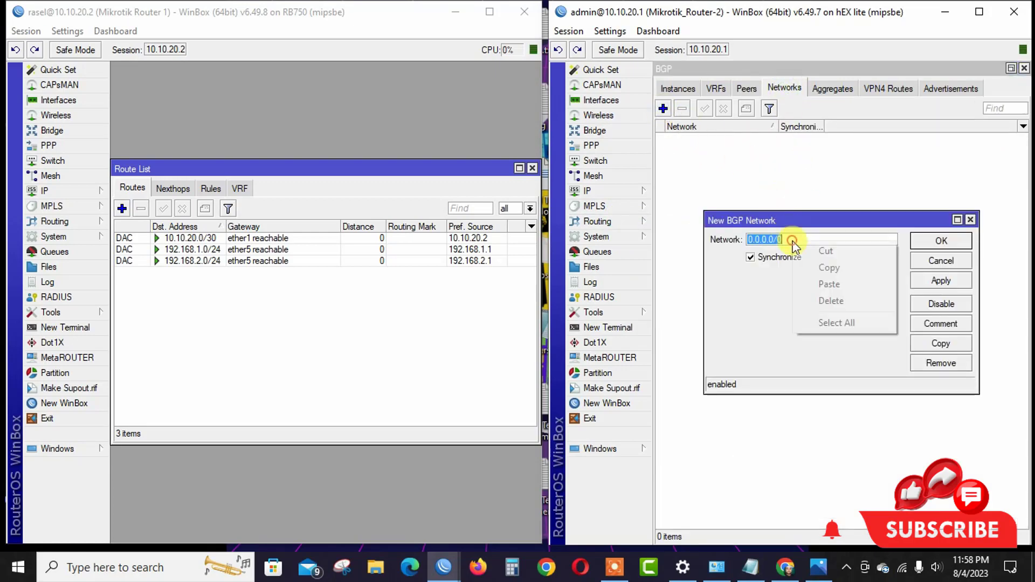
{"action": "left_click", "coordinate": [842, 286]}
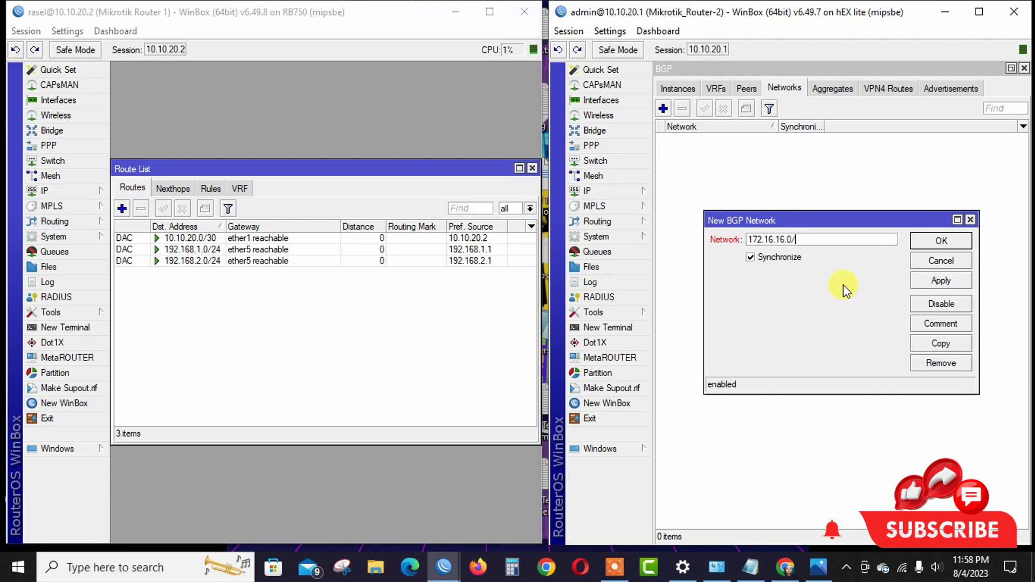
{"action": "type", "text": "/24"}
- Compare the new BGP network with Router 2's address list and the Area 100.png topology diagram, closing the list and minimizing the diagram
{"action": "left_click", "coordinate": [634, 192]}
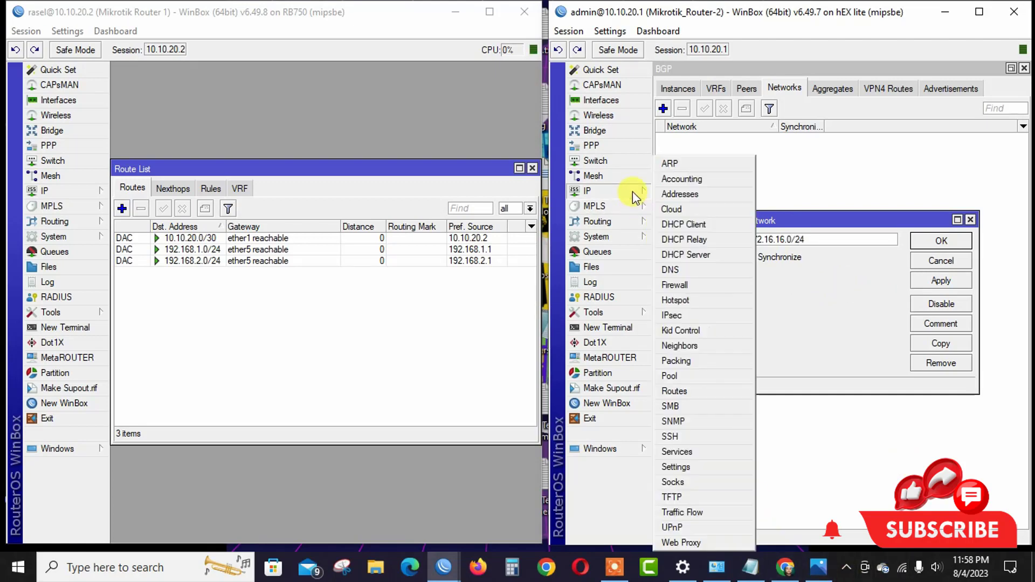
{"action": "left_click", "coordinate": [696, 194]}
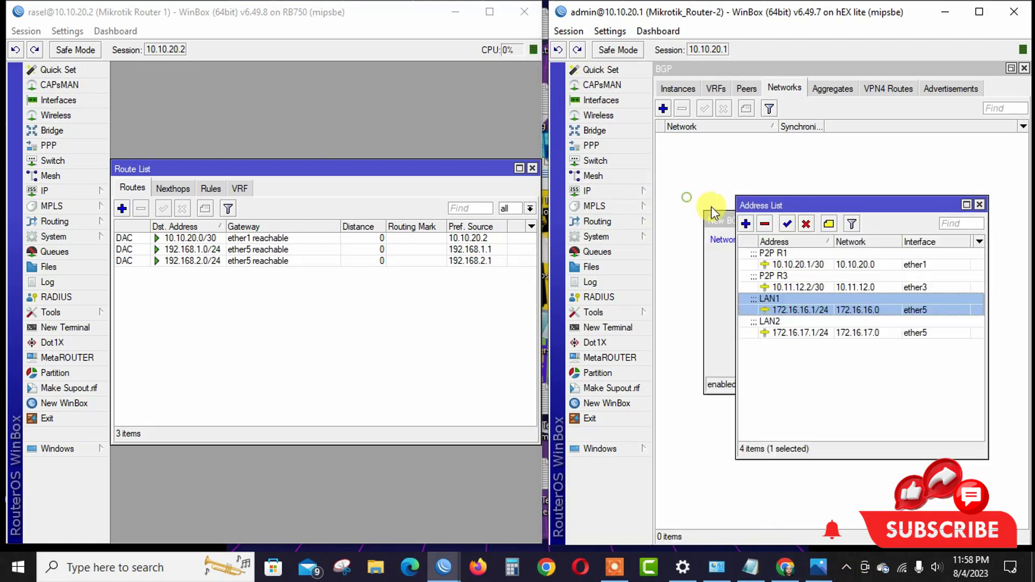
{"action": "left_click", "coordinate": [979, 205]}
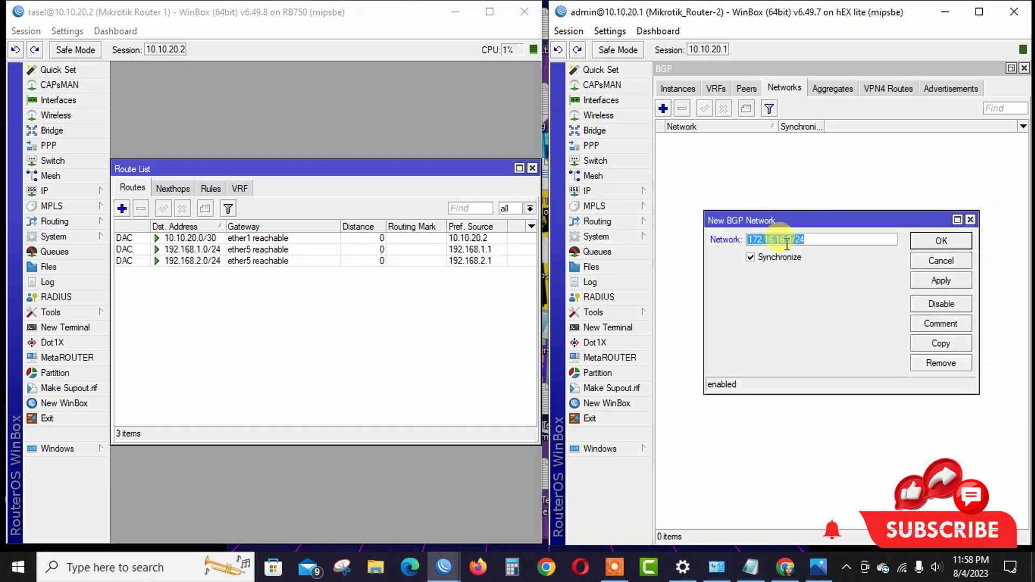
{"action": "left_click", "coordinate": [818, 567]}
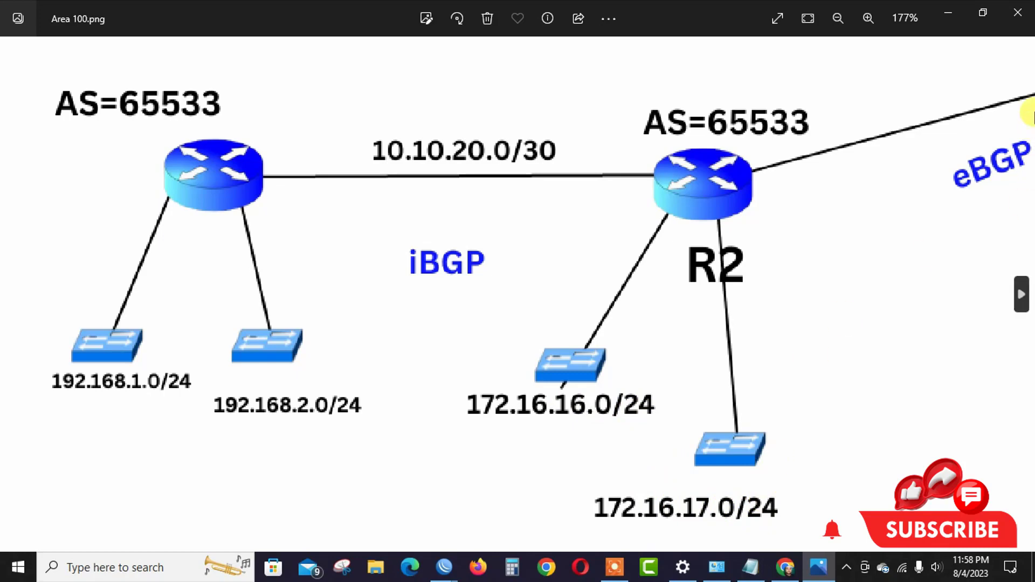
{"action": "left_click", "coordinate": [948, 12]}
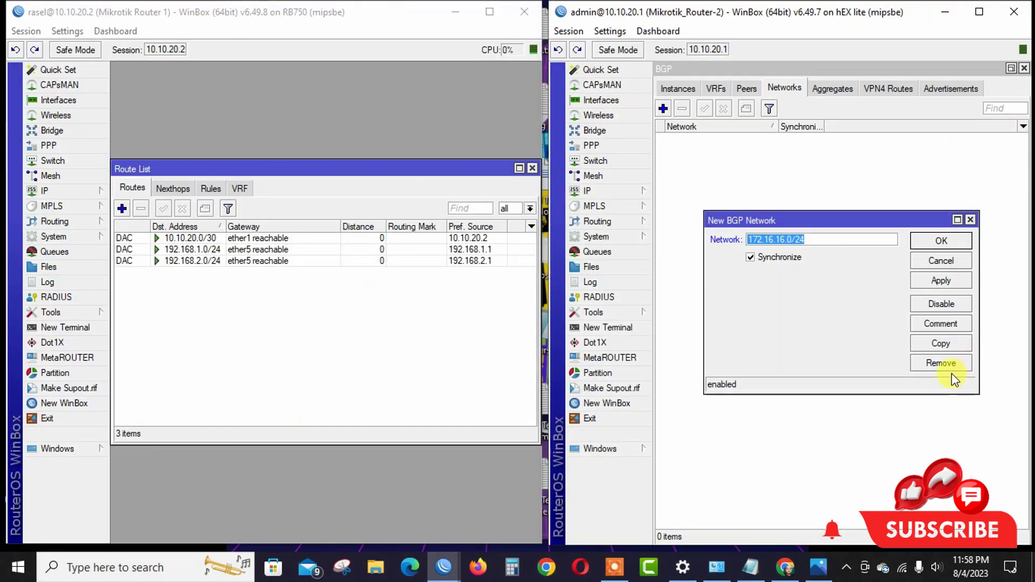